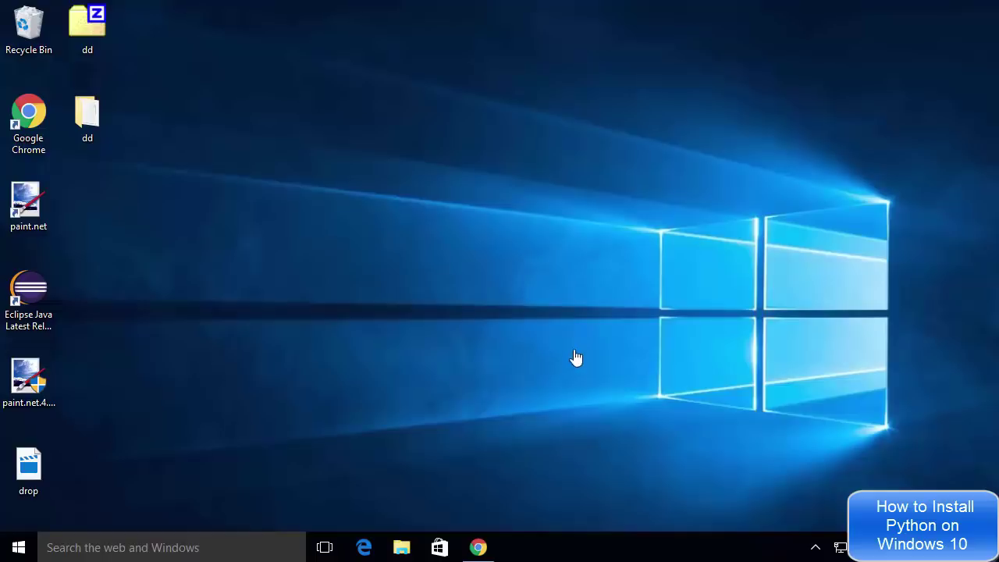
Step: Go from the 'Welcome to Python.org' result to the Python 3.6.4 release page
mouse_move(479, 545)
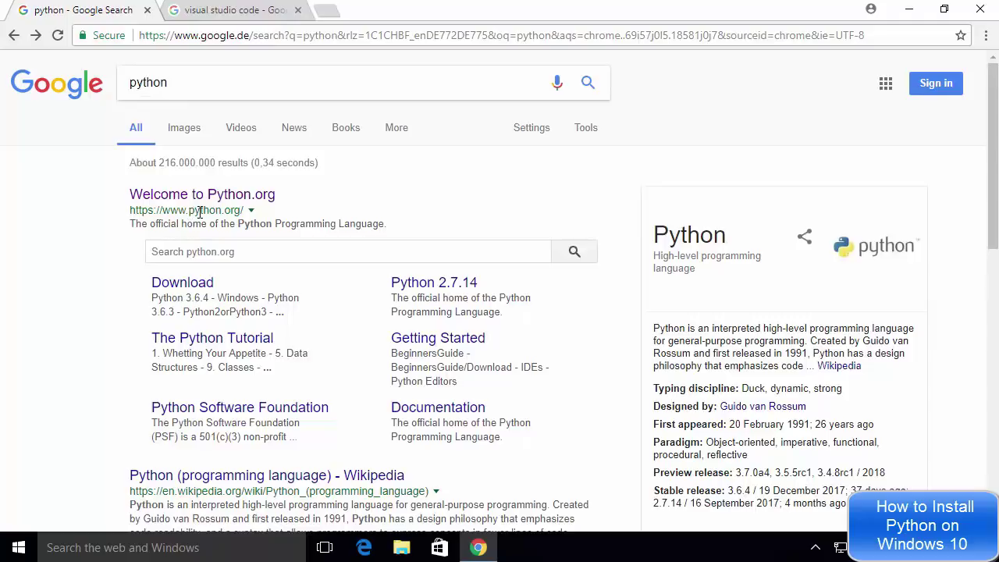
left_click(249, 196)
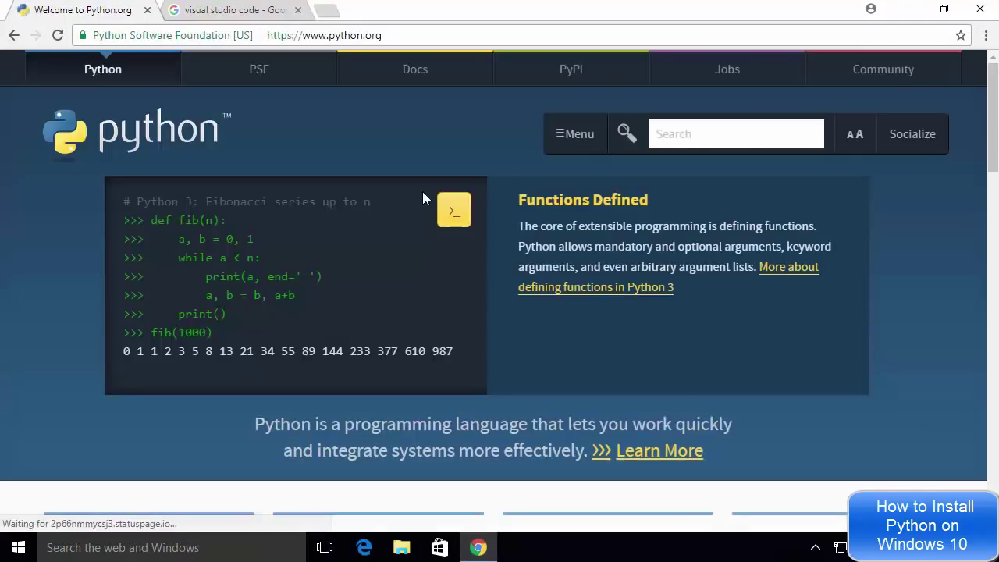
scroll(421, 199, "down", 4)
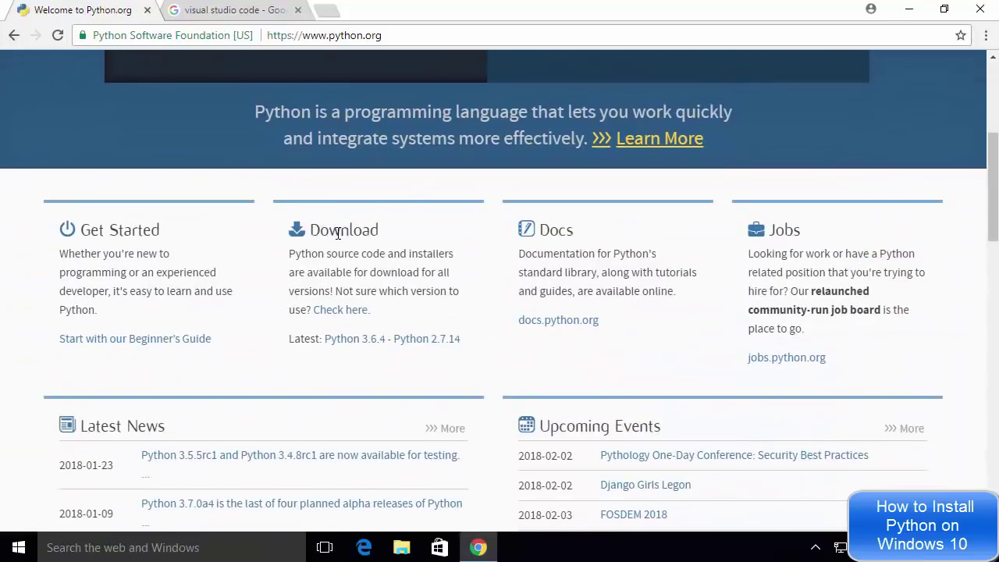
left_click(344, 346)
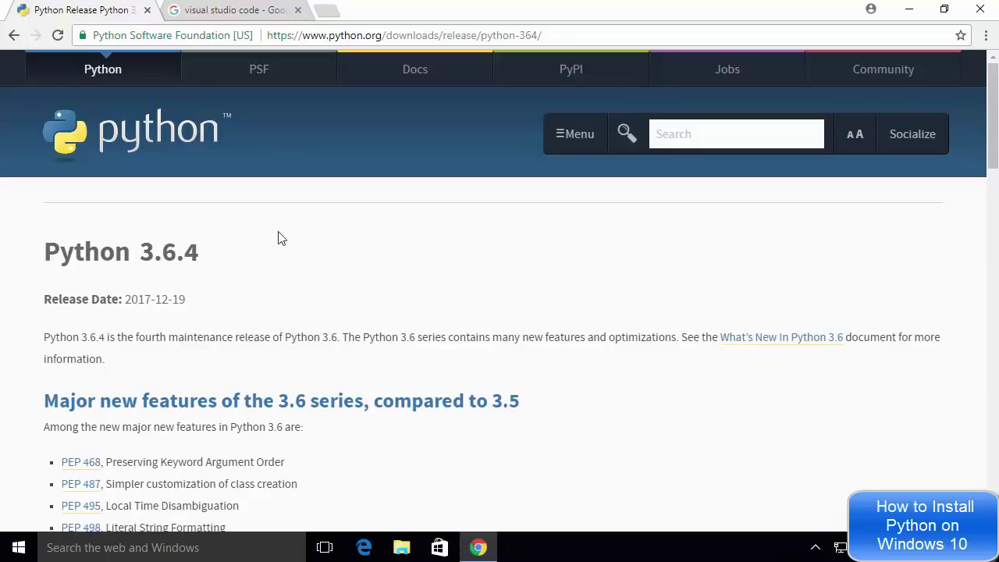
Step: Scroll down the Python 3.6.4 release page to its Files table
scroll(281, 238, "down", 6)
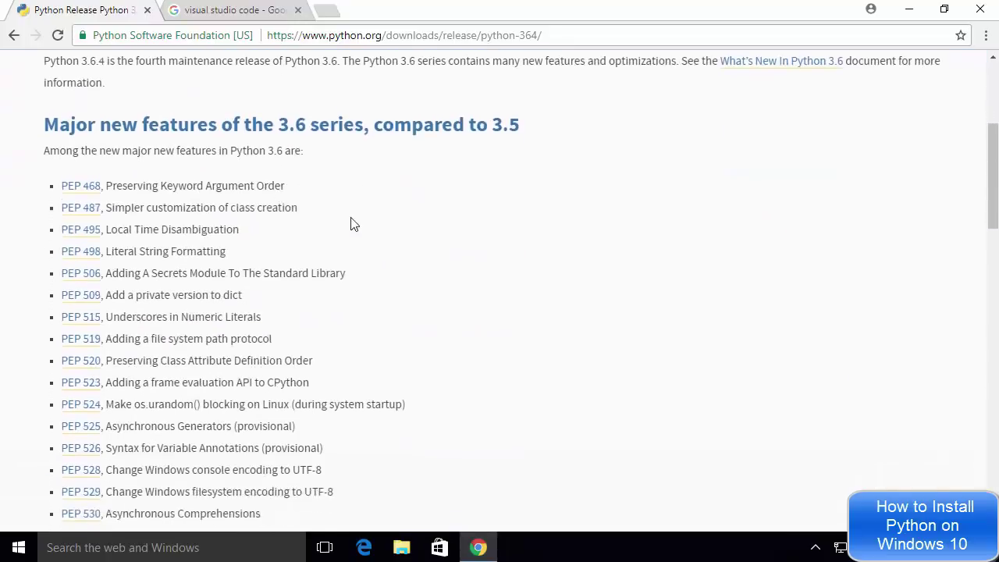
scroll(350, 224, "down", 8)
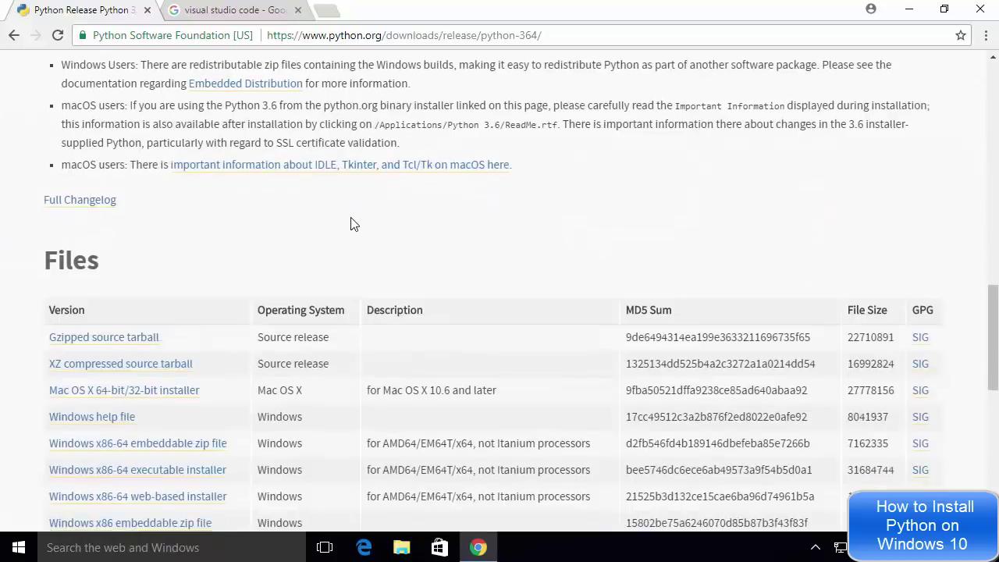
scroll(350, 223, "down", 1)
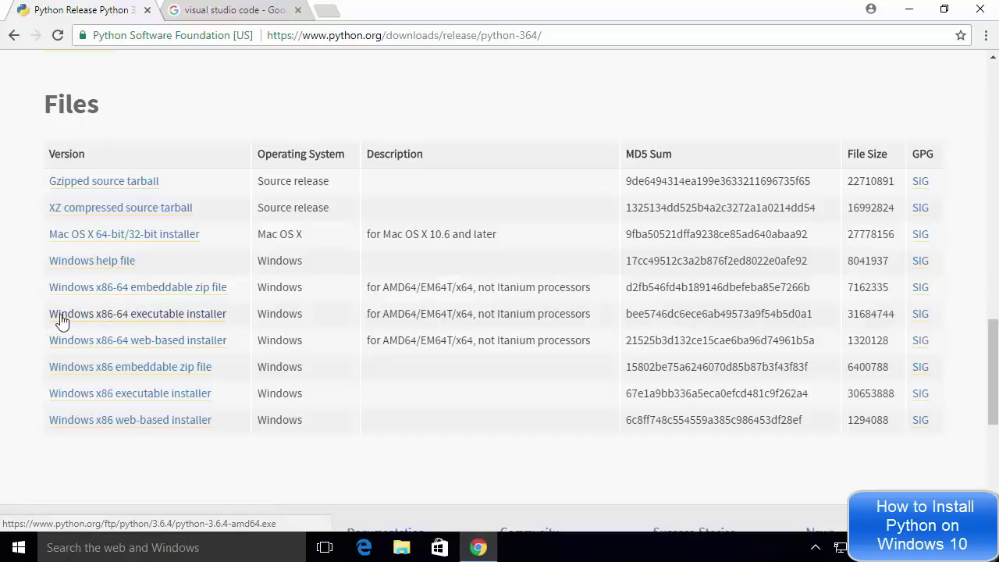
Step: Download and run the Windows x86-64 executable installer, then minimize Chrome
left_click(131, 319)
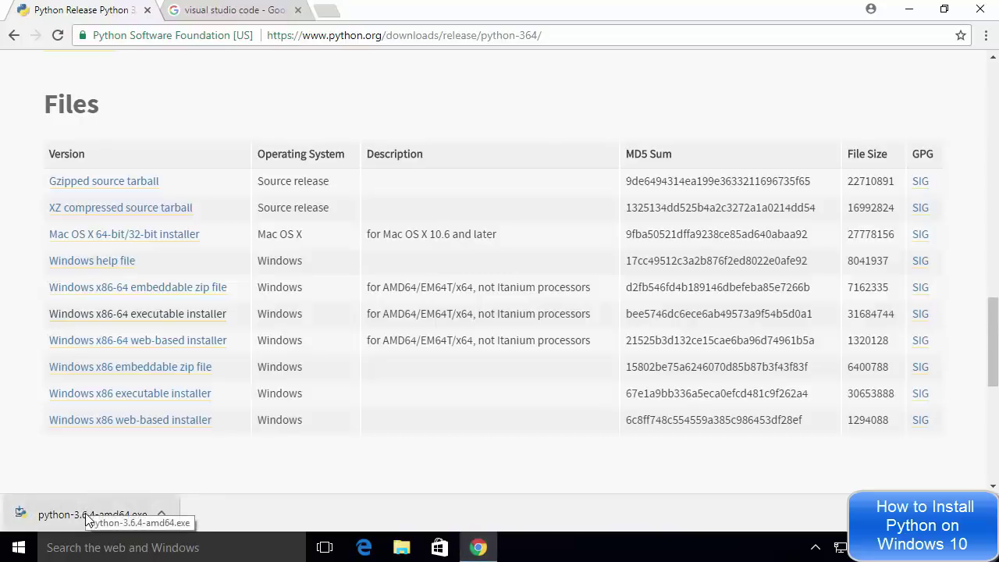
left_click(70, 509)
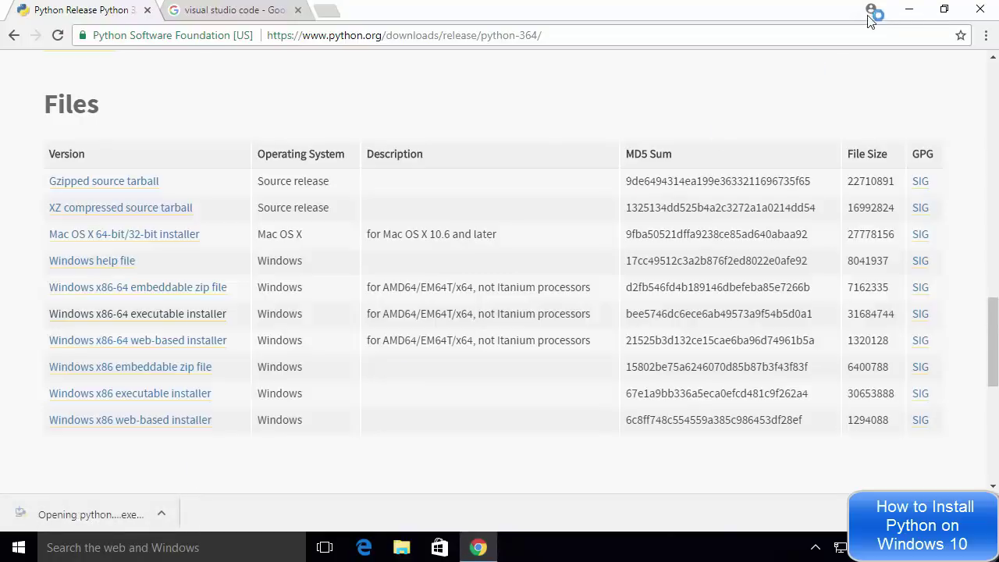
left_click(907, 9)
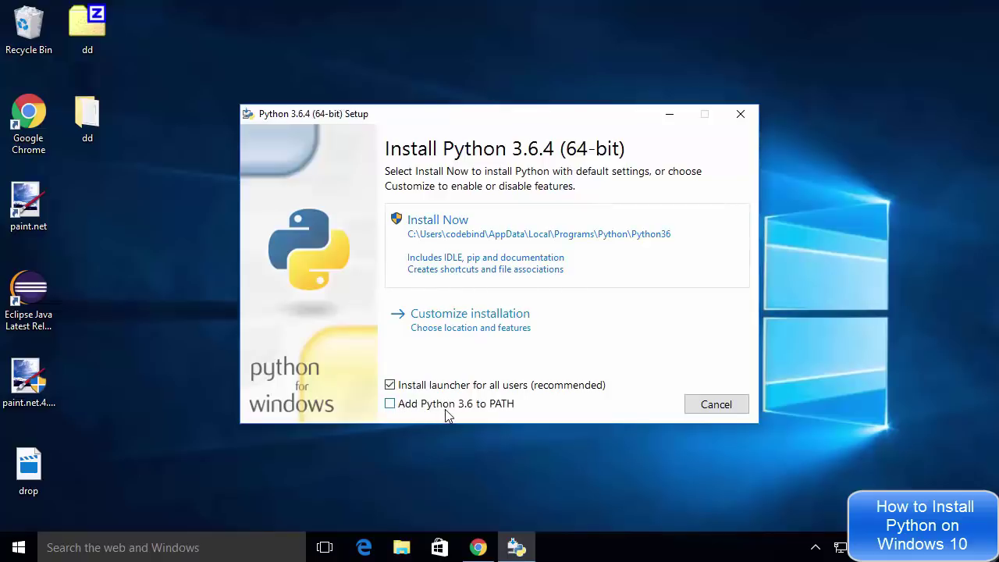
Step: Enable 'Add Python 3.6 to PATH', choose a customized install, and keep all optional features
left_click(390, 404)
left_click(445, 320)
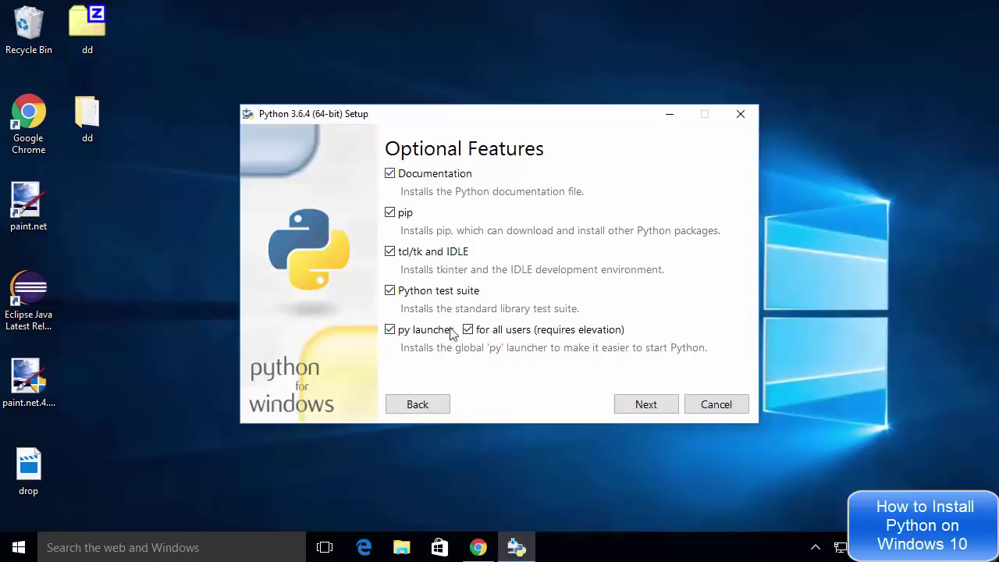
left_click(641, 404)
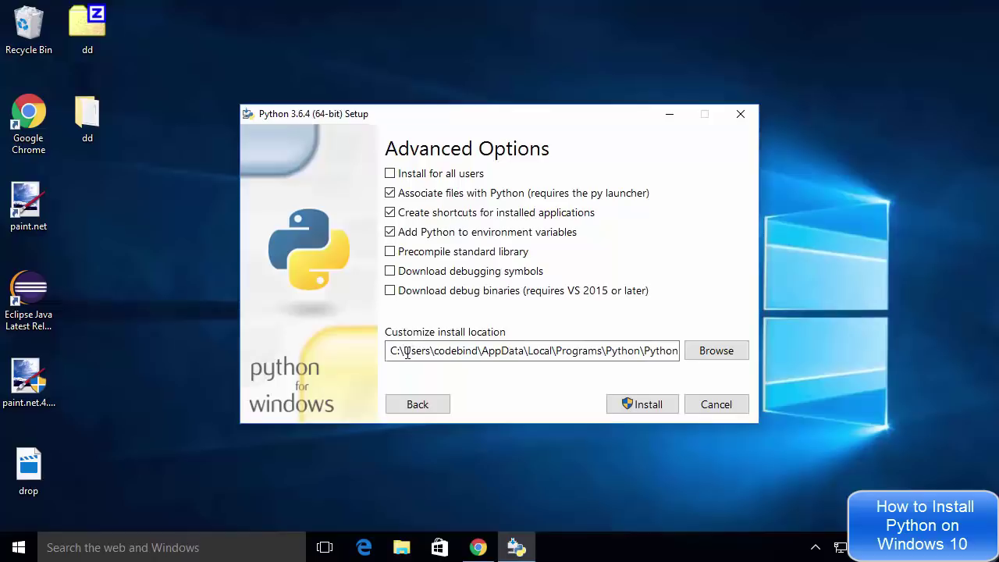
Step: Shorten the install location to C:\Python\Python36 and bring up File Explorer
left_click_drag(405, 351, 597, 351)
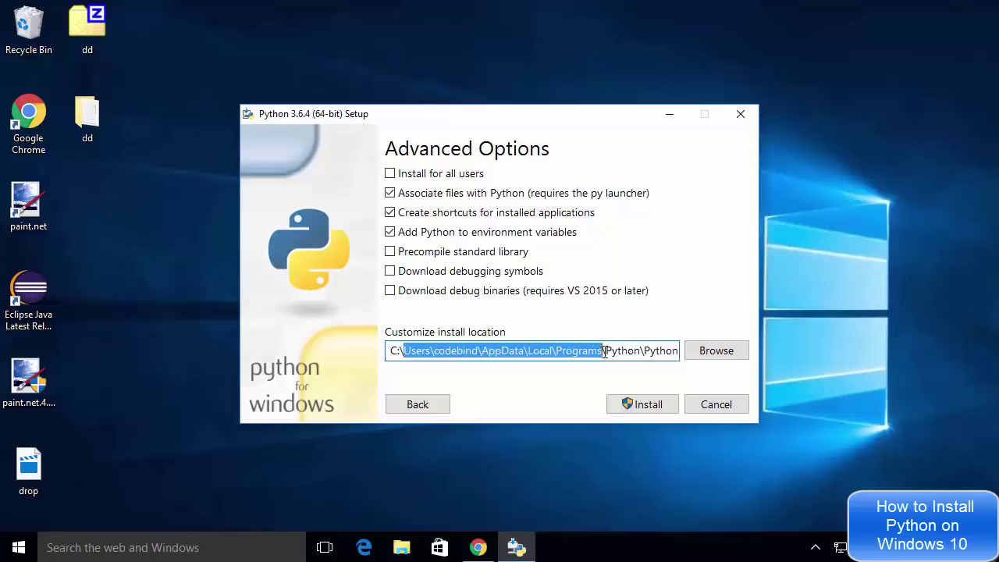
key("BackSpace")
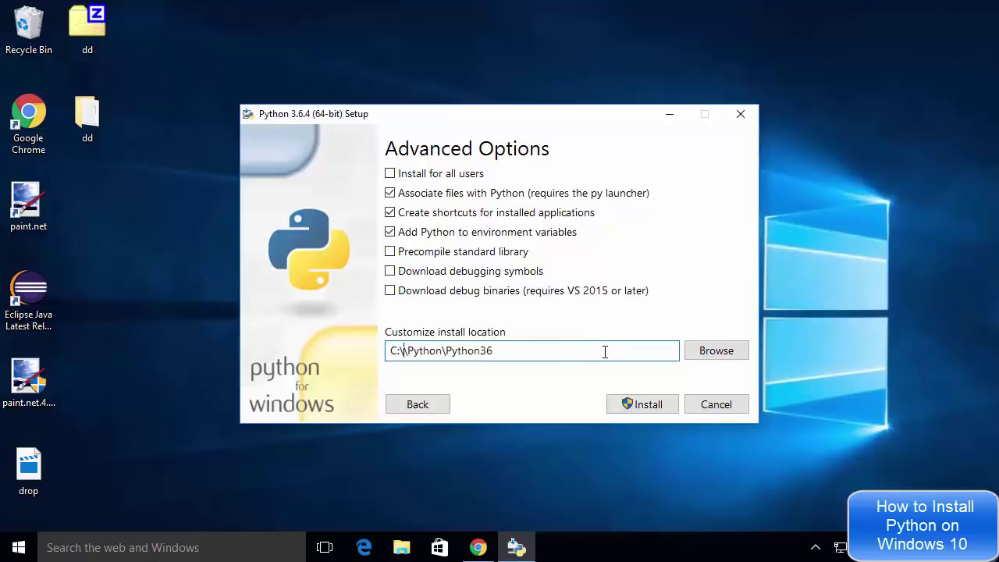
key("Delete")
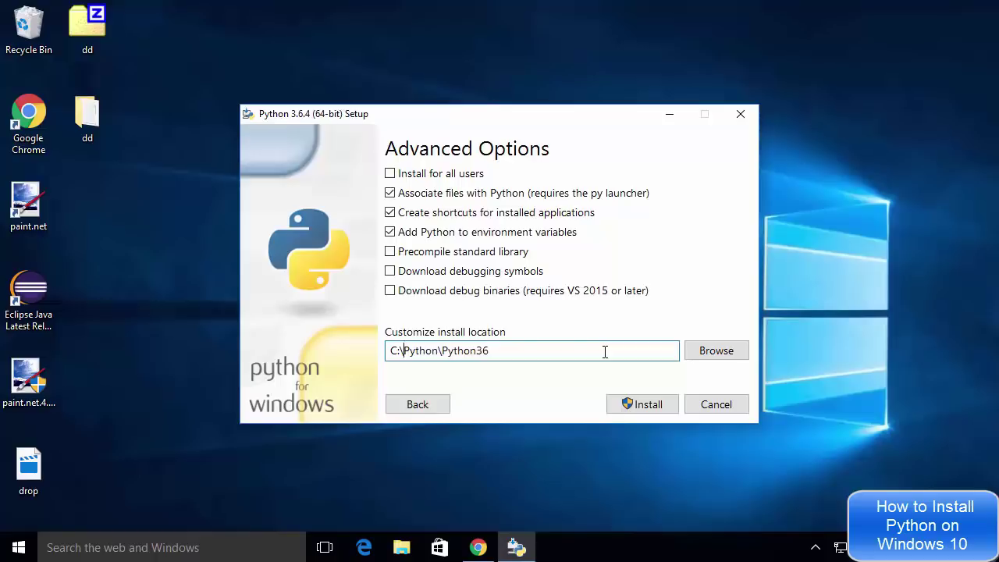
double_click(419, 353)
double_click(429, 352)
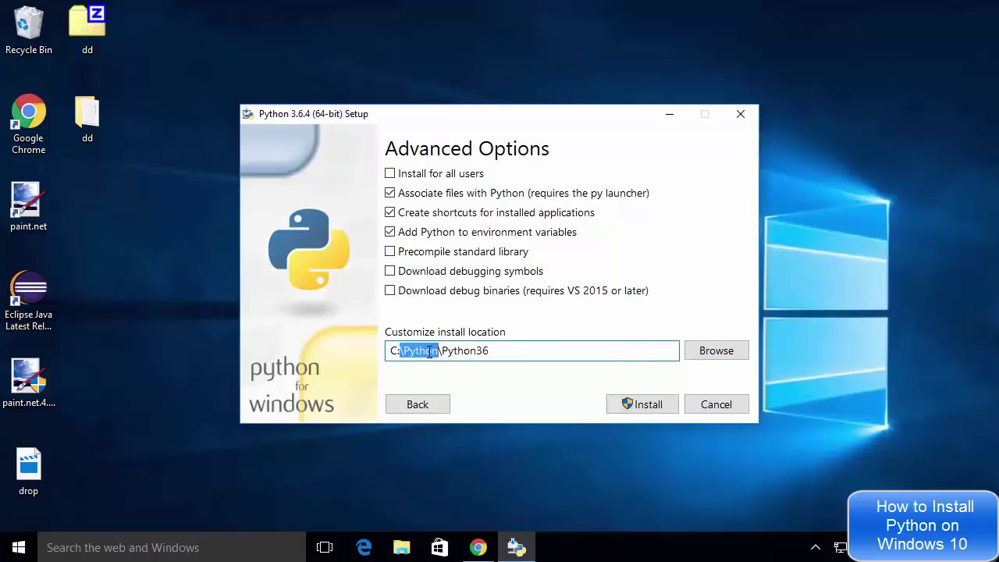
double_click(428, 354)
left_click(401, 546)
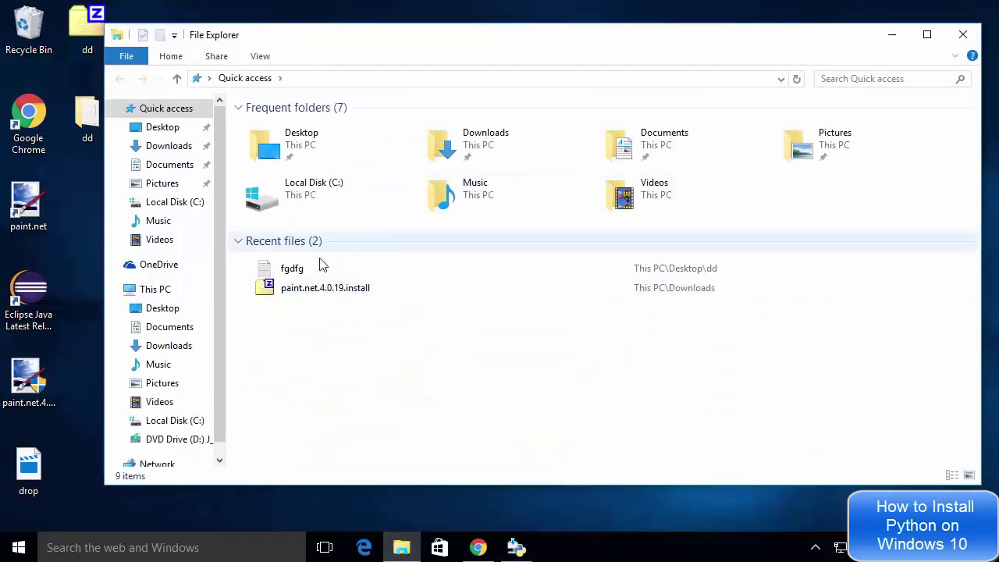
Step: Make a new folder named Python on Local Disk (C:), then minimize File Explorer
left_click(178, 428)
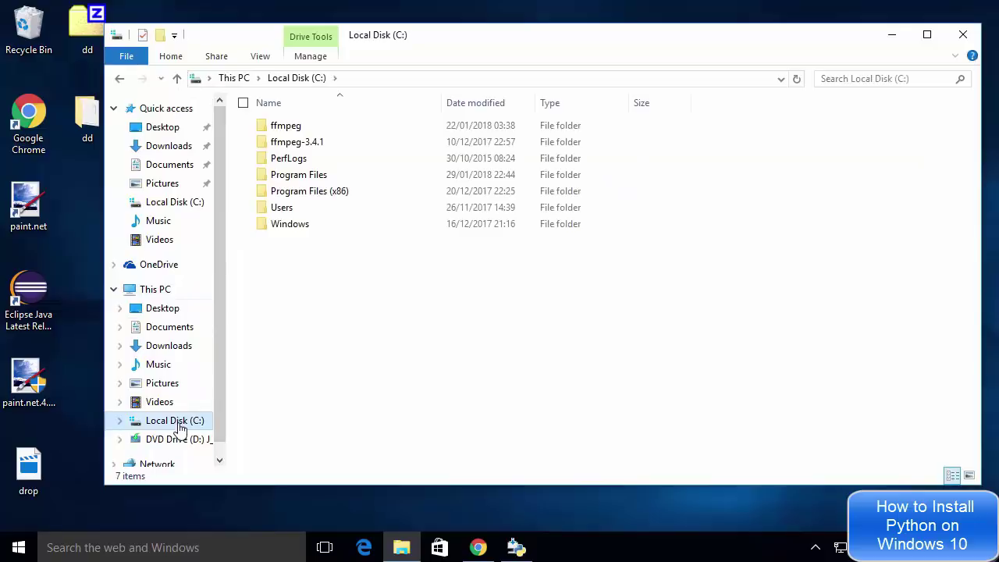
right_click(306, 278)
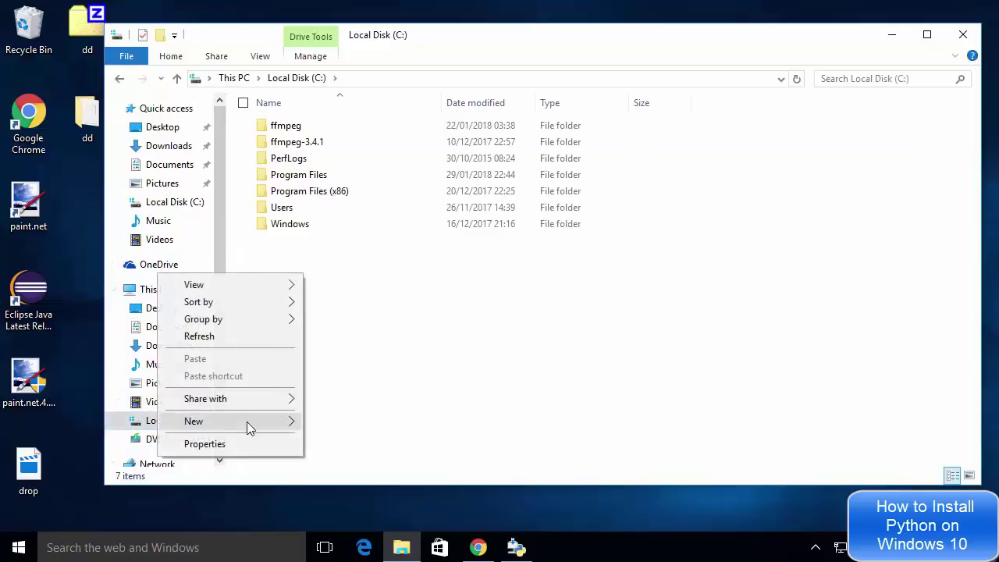
mouse_move(247, 421)
left_click(148, 422)
type("Python")
key("Return")
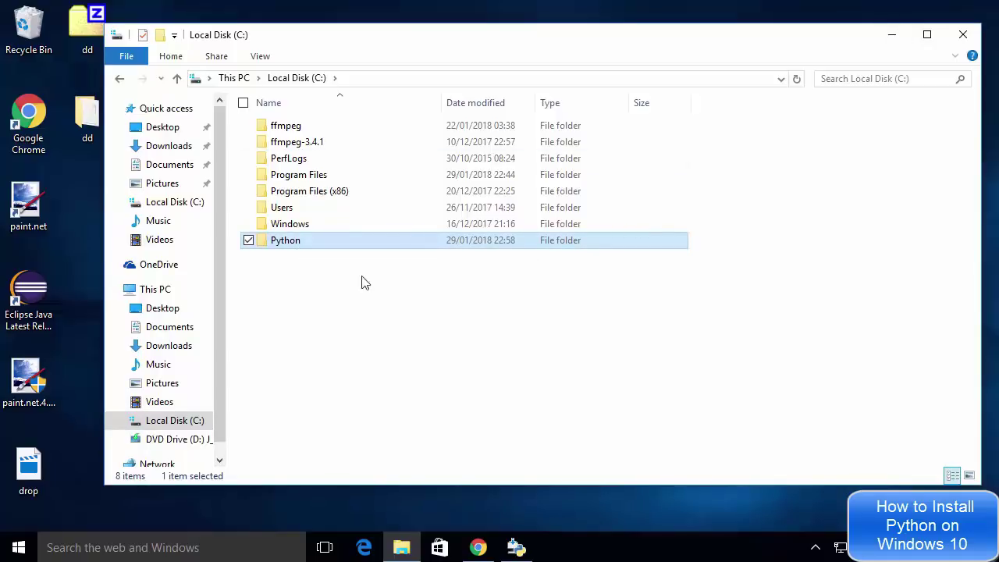
left_click(887, 35)
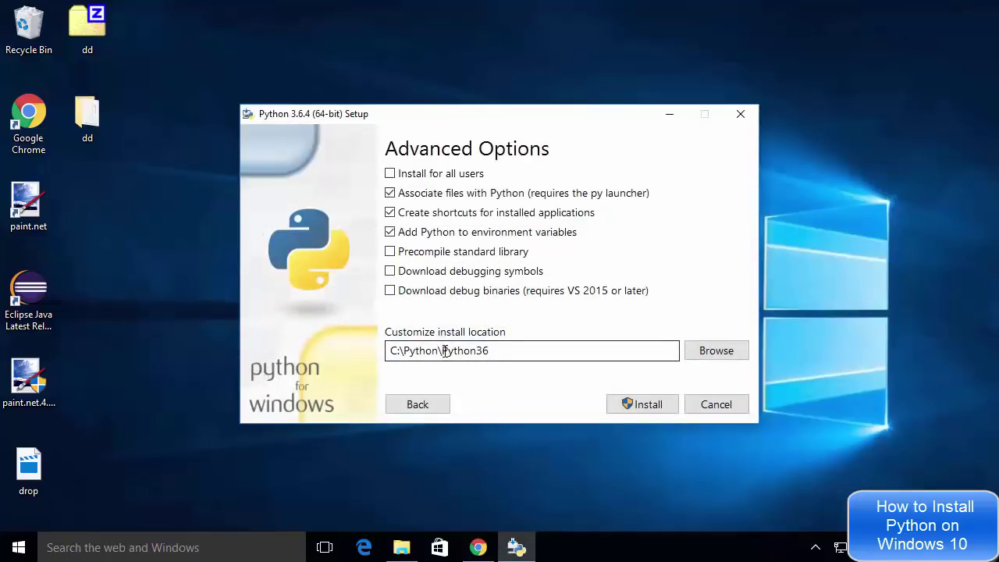
Step: Confirm the C:\Python\Python36 location and start the install, approving the UAC prompt
left_click_drag(443, 350, 491, 351)
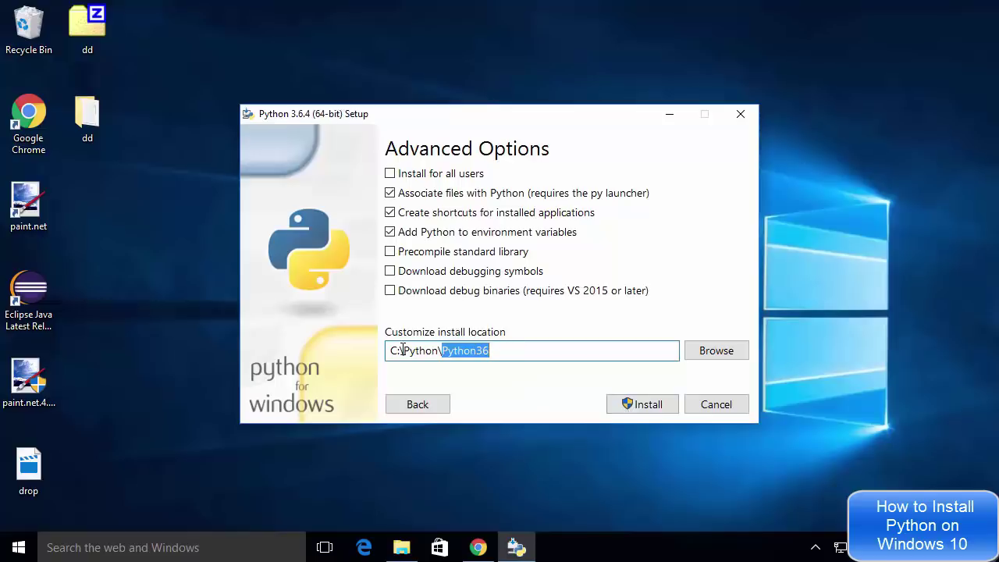
left_click(634, 404)
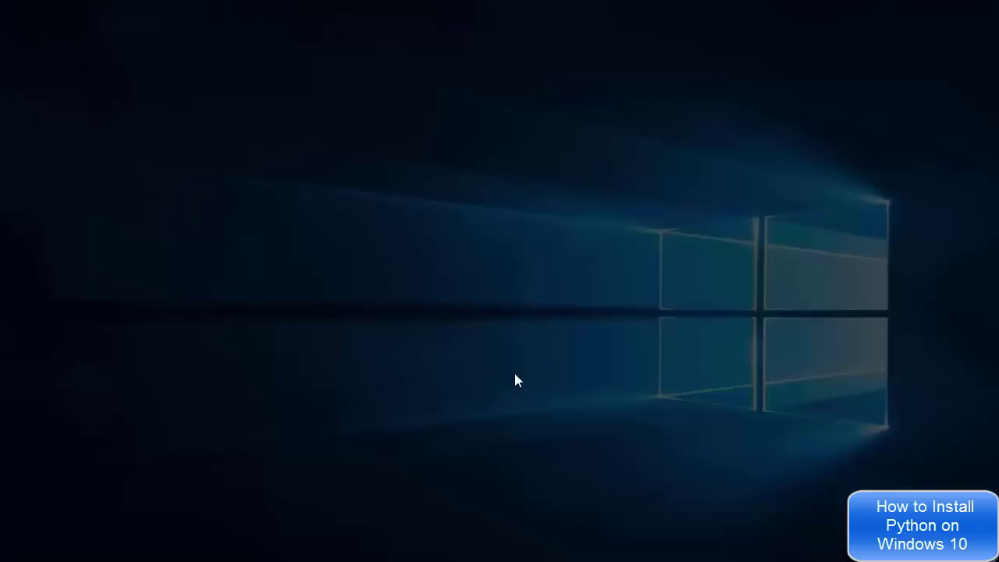
left_click(551, 308)
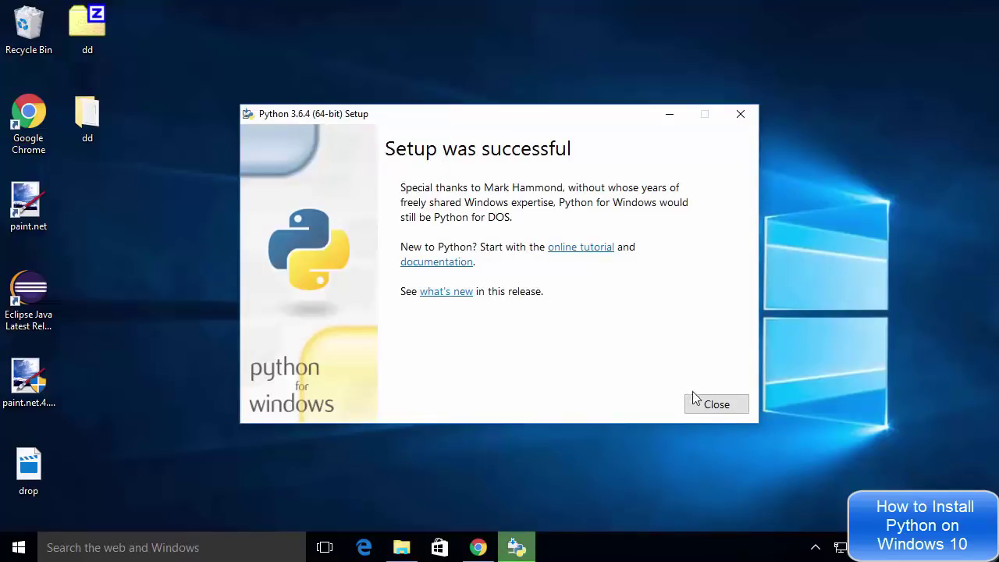
Step: Close the setup window once it reports 'Setup was successful'
left_click(706, 407)
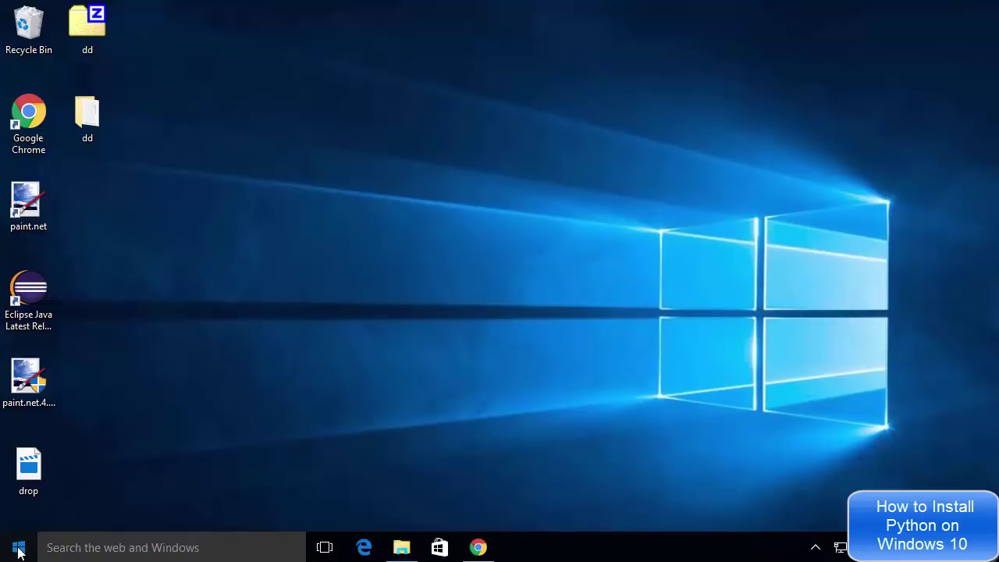
Step: Launch Python 3.6 (64-bit) from the Start menu's Recently added list
left_click(18, 552)
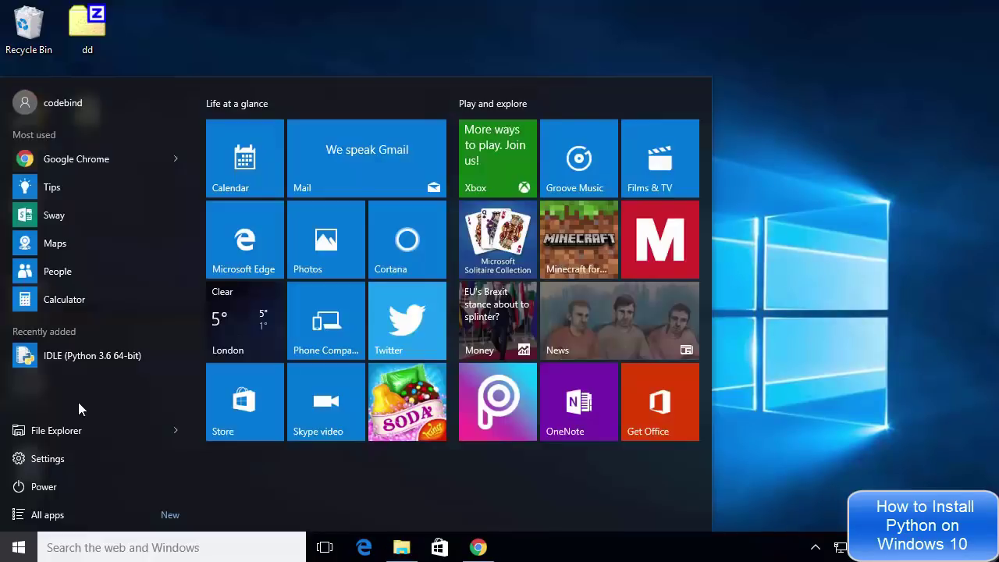
left_click(49, 515)
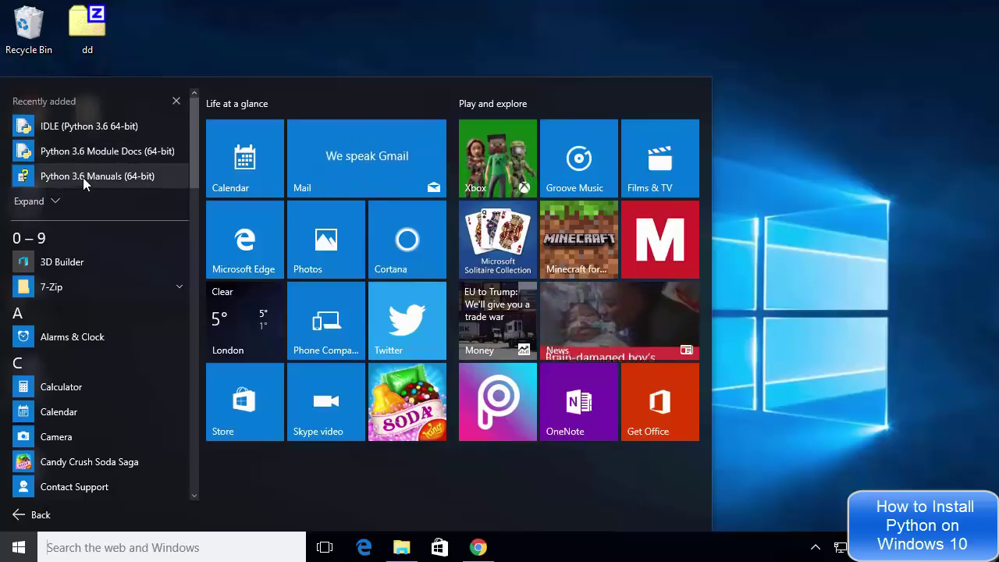
left_click(55, 202)
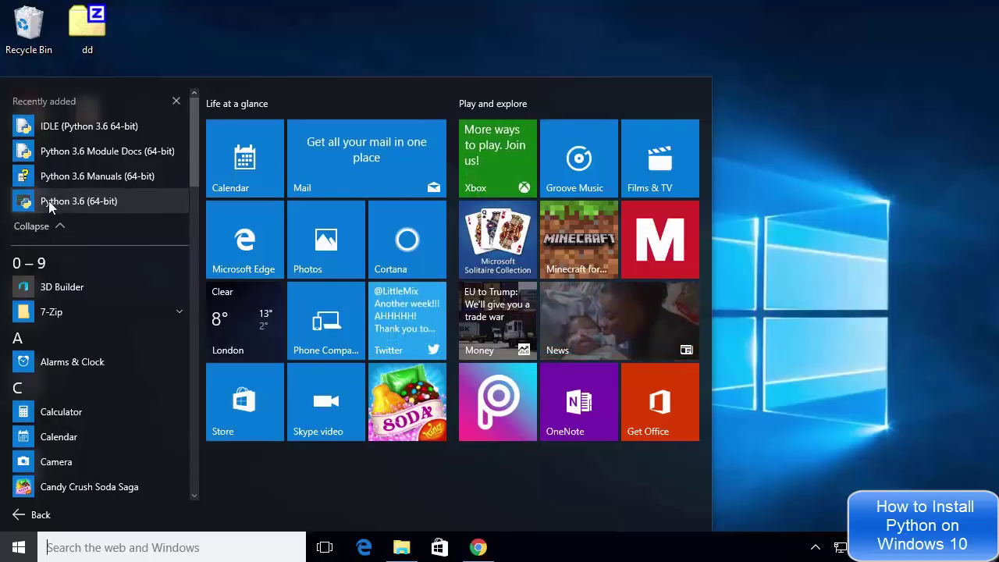
left_click(89, 202)
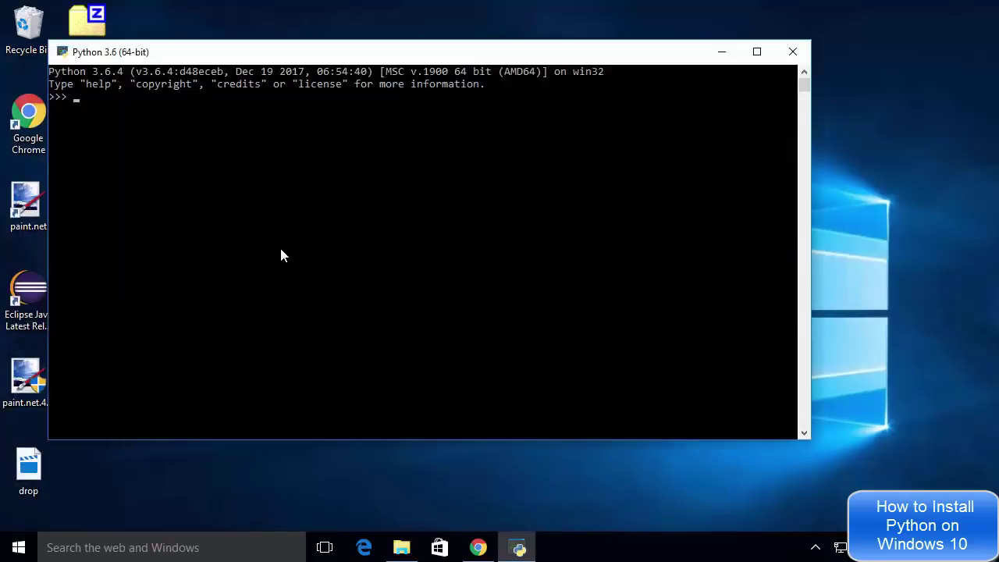
Step: Run print("Hello World") in the Python shell, then close the console
left_click(163, 146)
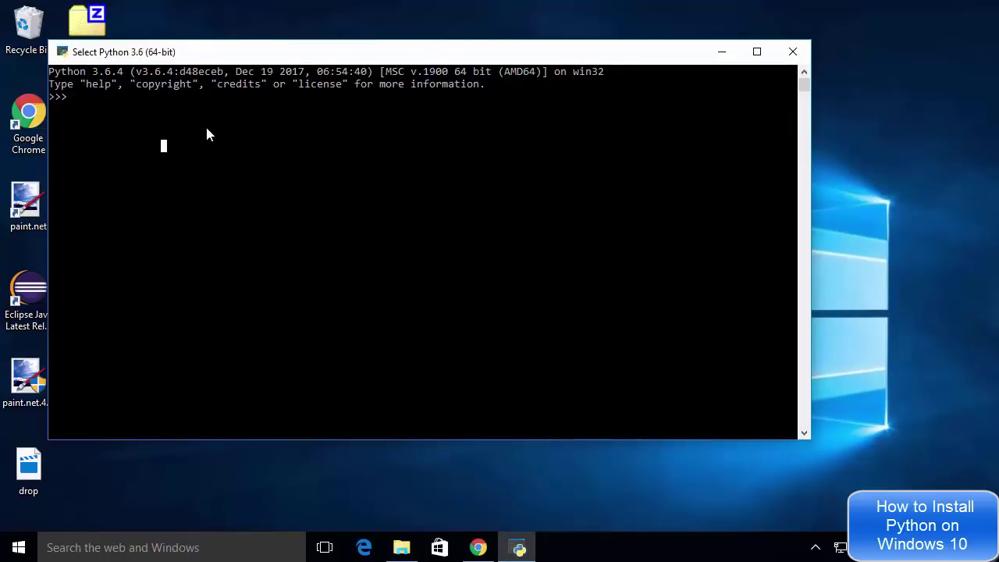
type("print(\"Hello World\")")
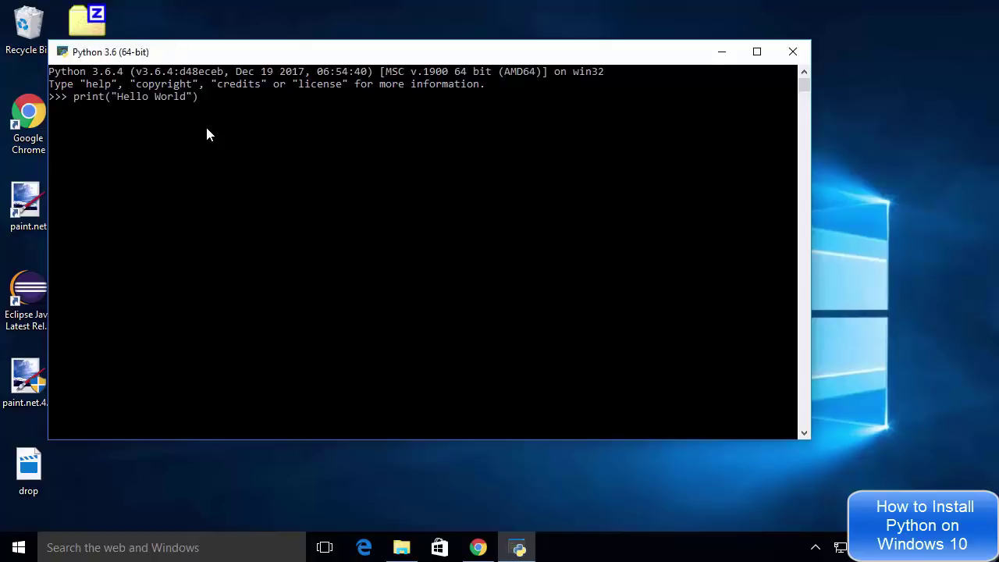
key("Return")
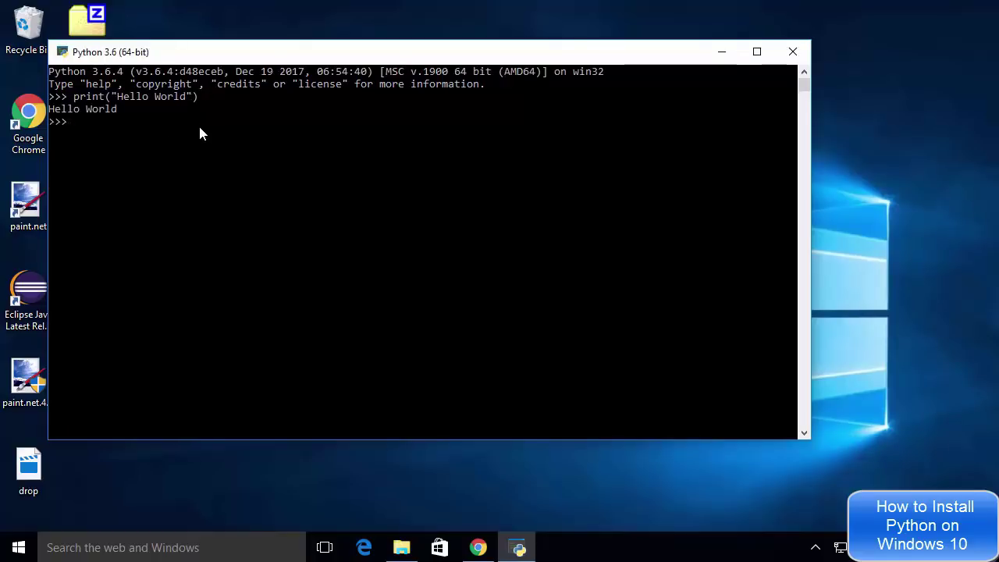
left_click(792, 52)
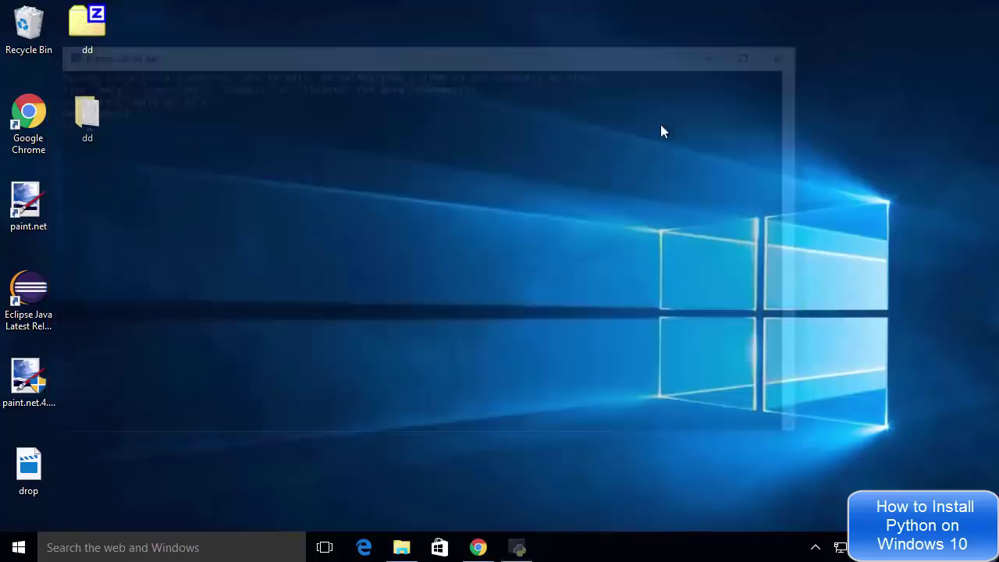
Step: Browse File Explorer to C:\Python\Python36 and show its full path in the address bar
left_click(399, 546)
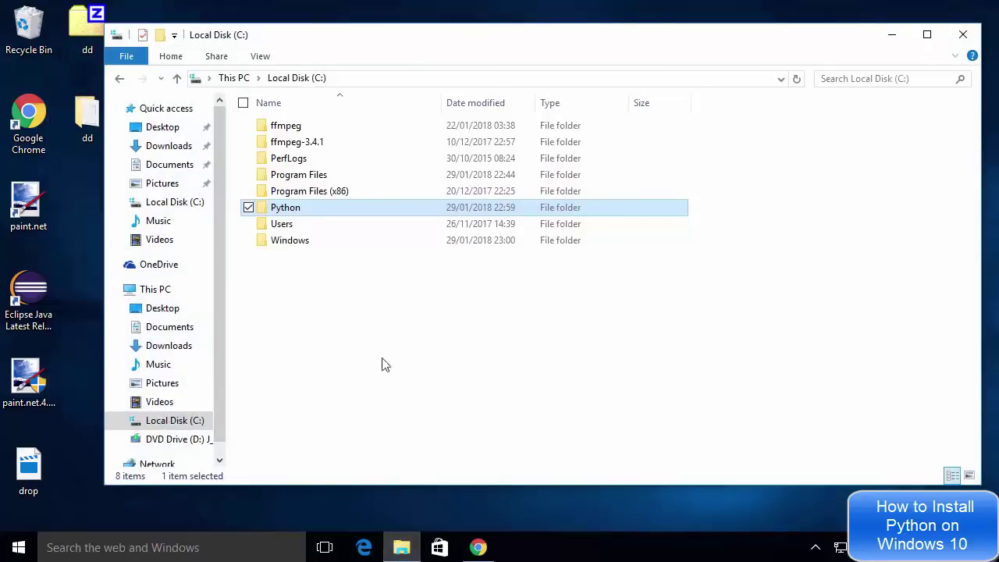
double_click(296, 214)
key("alt+Left")
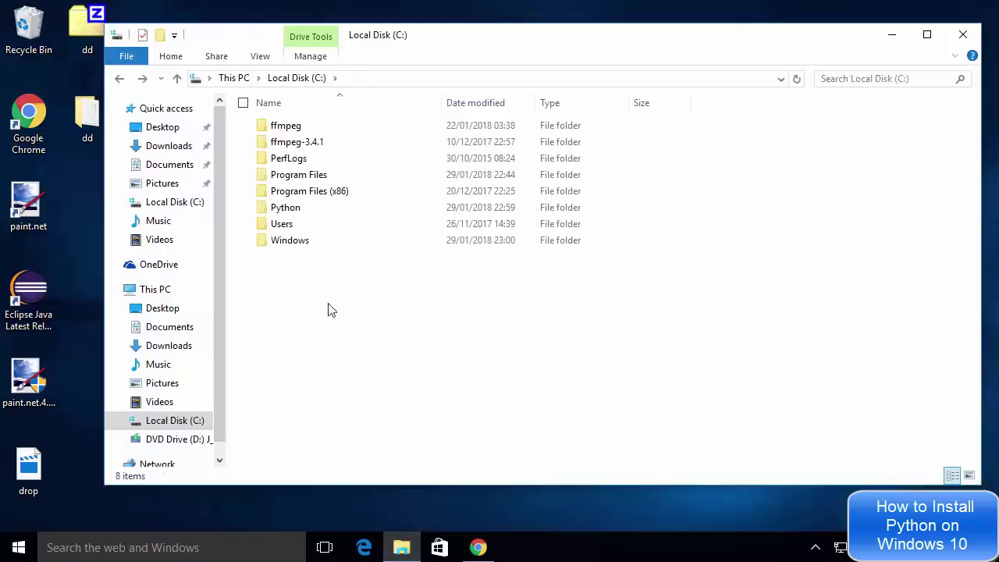
double_click(301, 211)
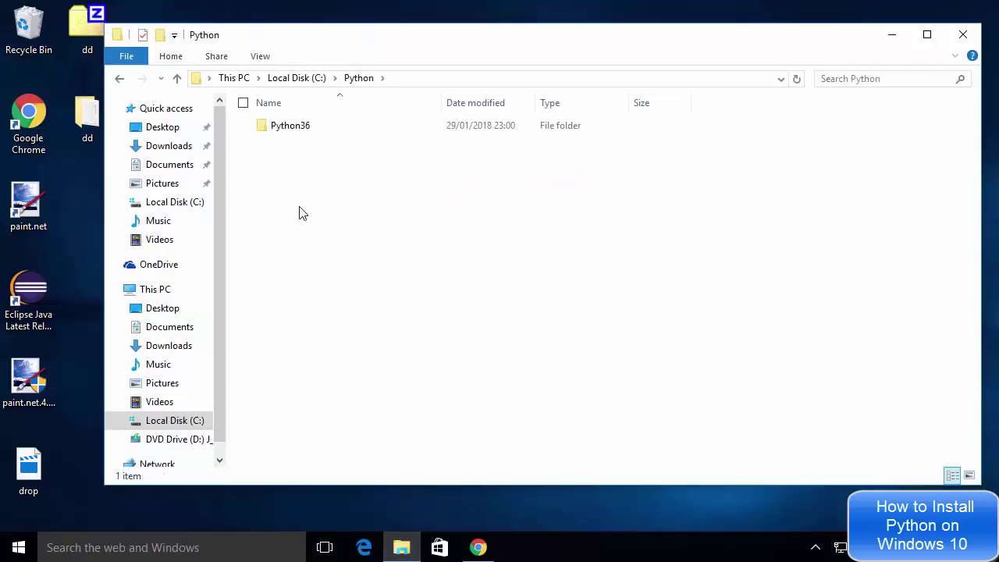
double_click(289, 129)
left_click(287, 129)
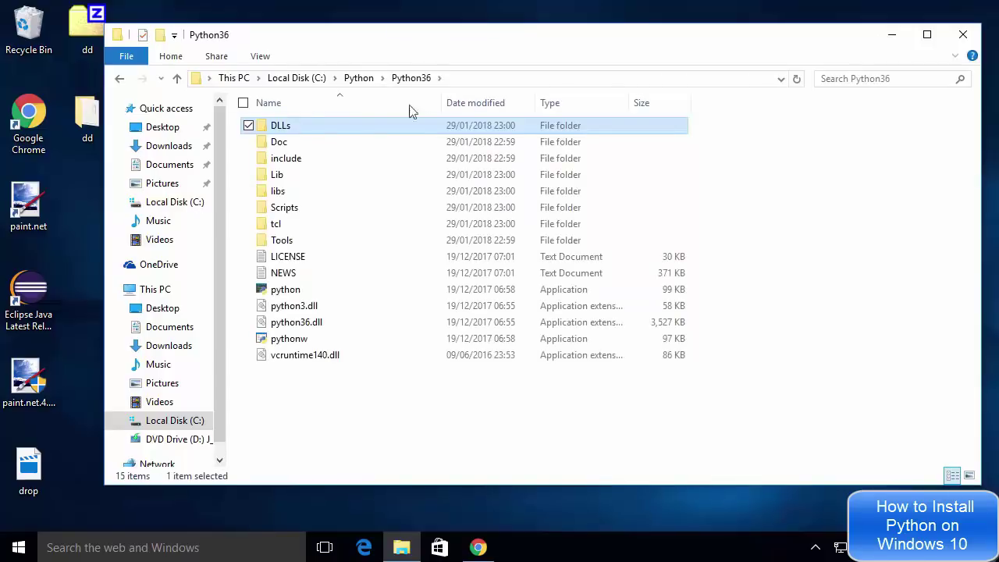
left_click(471, 81)
key("ctrl+c")
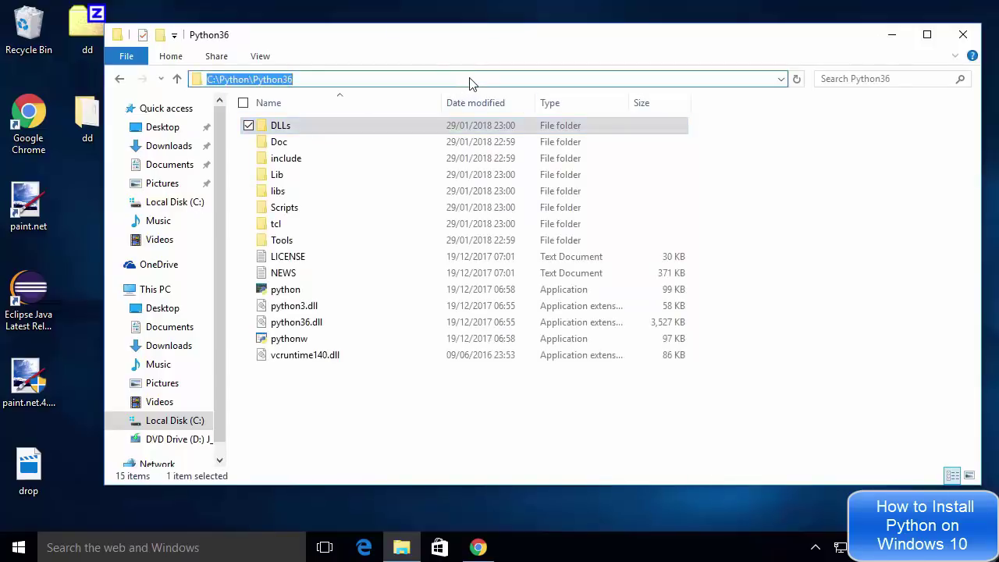
Step: Open the system Path variable for editing from Advanced system settings' Environment Variables
right_click(19, 547)
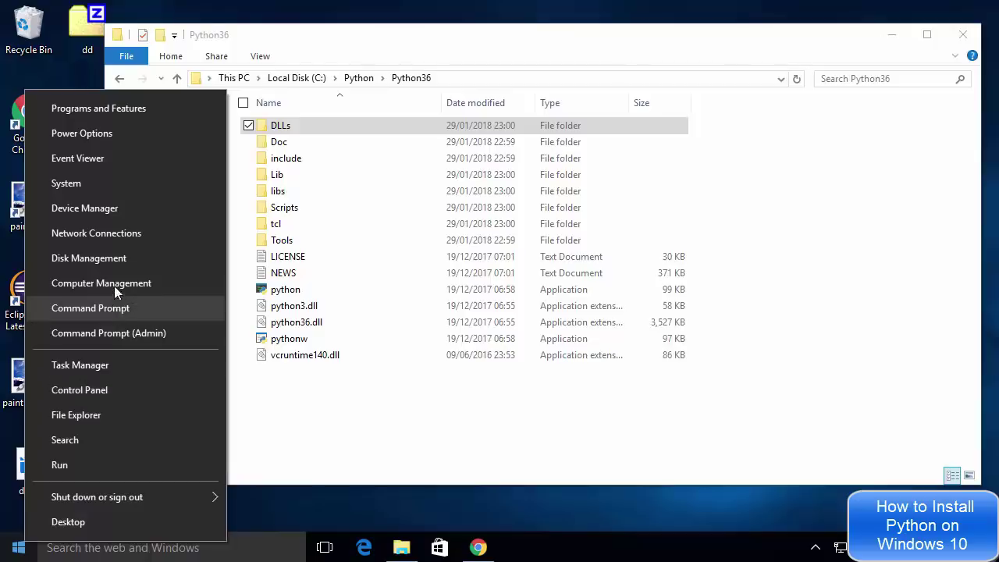
left_click(97, 184)
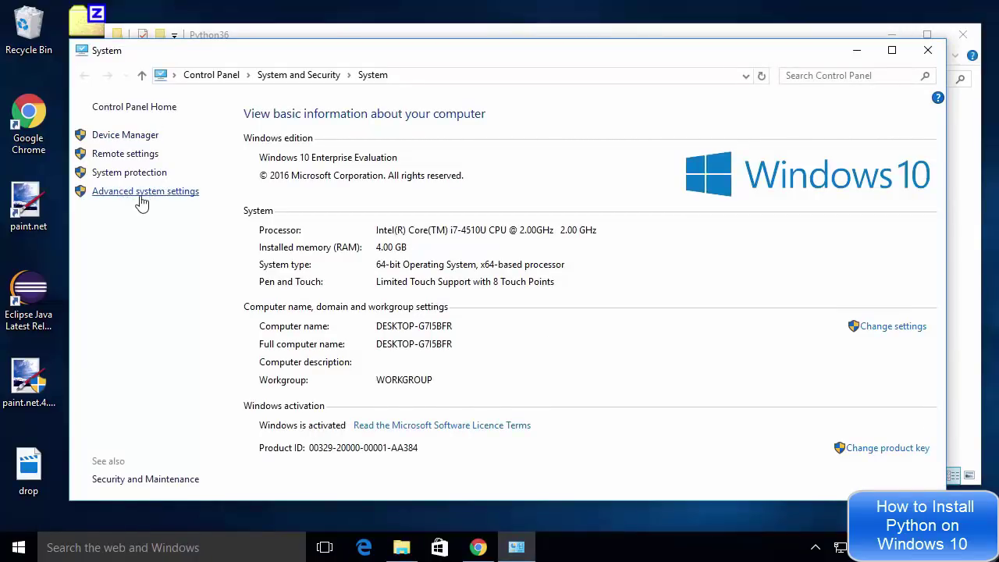
left_click(143, 201)
left_click(318, 366)
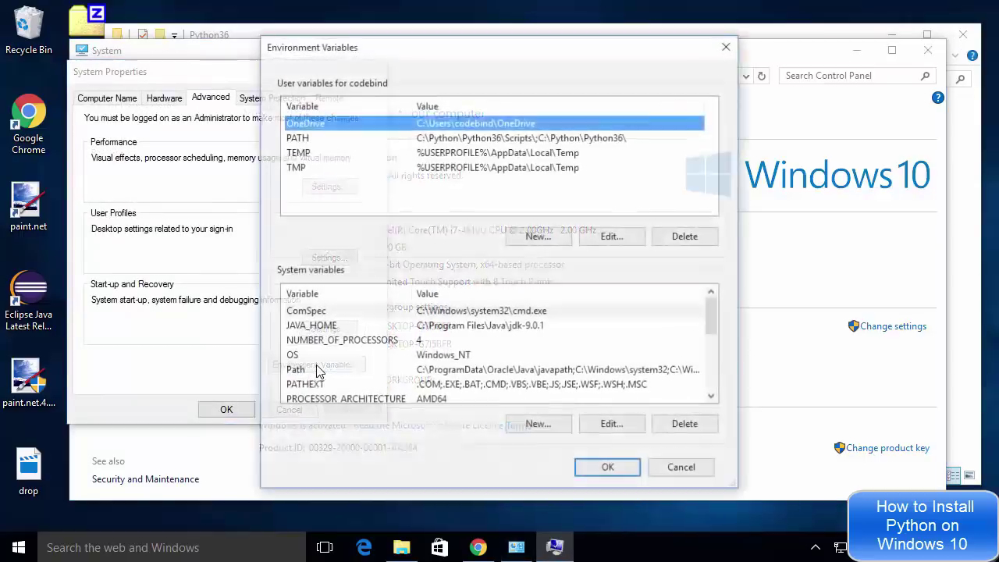
left_click_drag(714, 313, 711, 334)
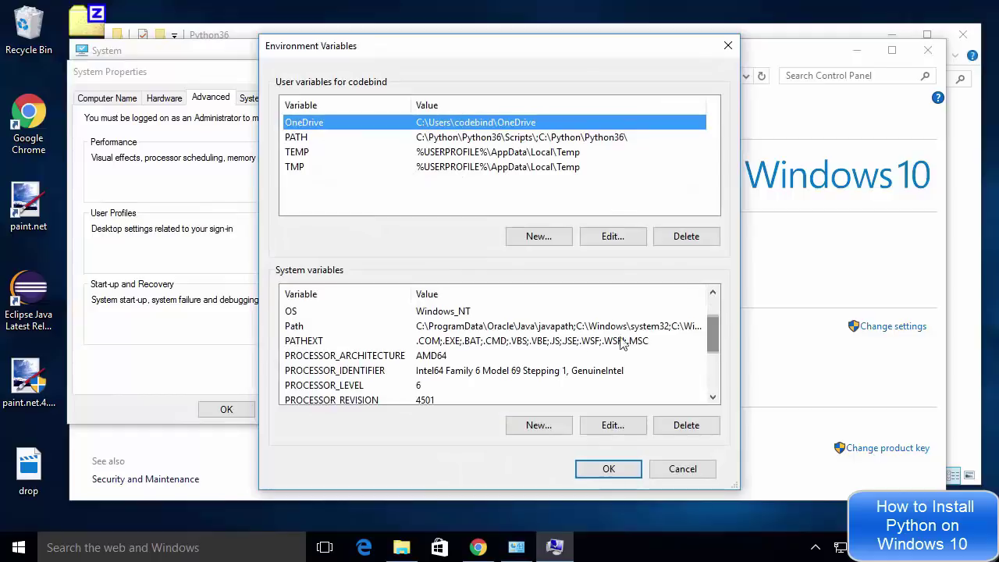
left_click(528, 327)
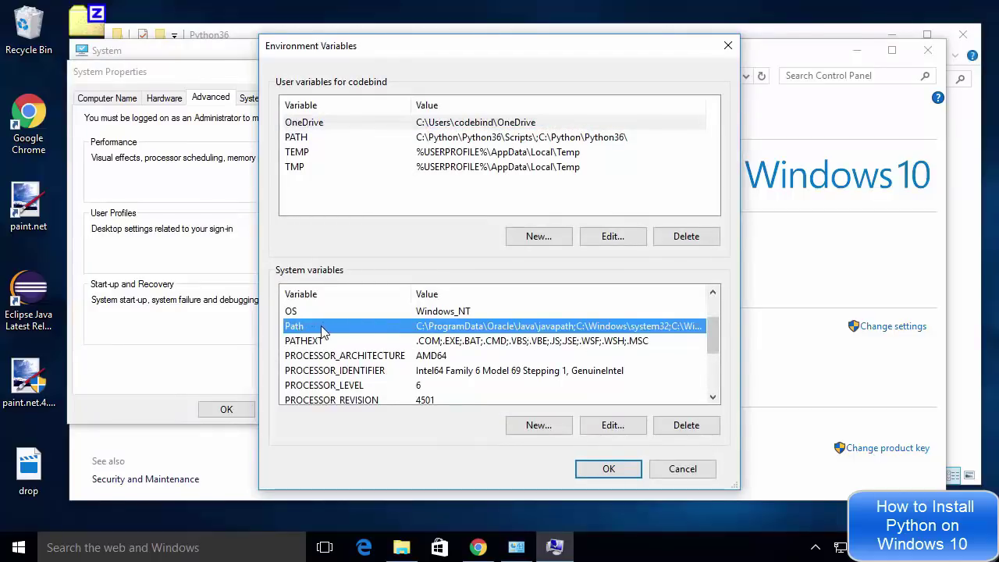
left_click(610, 427)
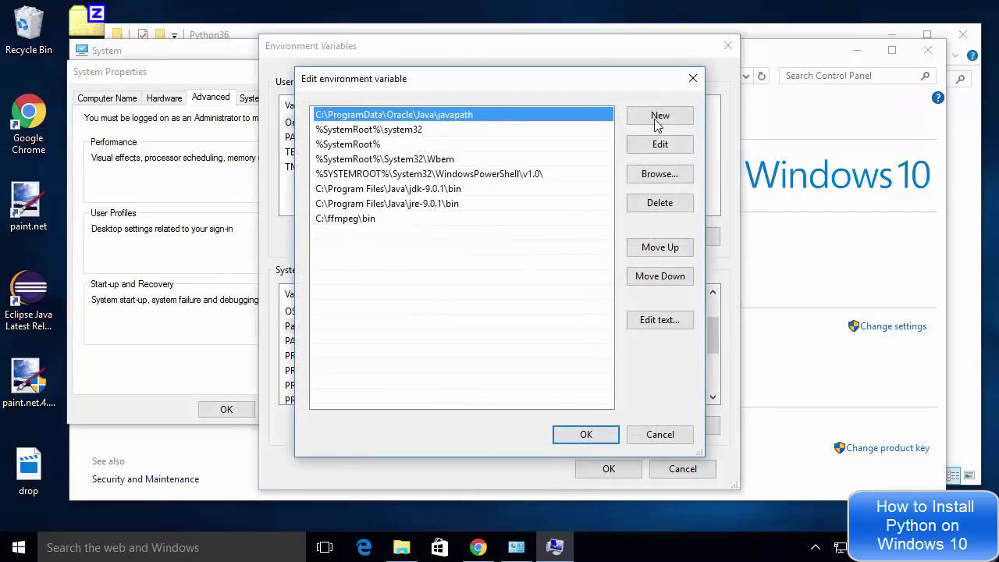
Step: Add C:\Python\Python36 as a new entry in the system Path
left_click(660, 114)
key("ctrl+v")
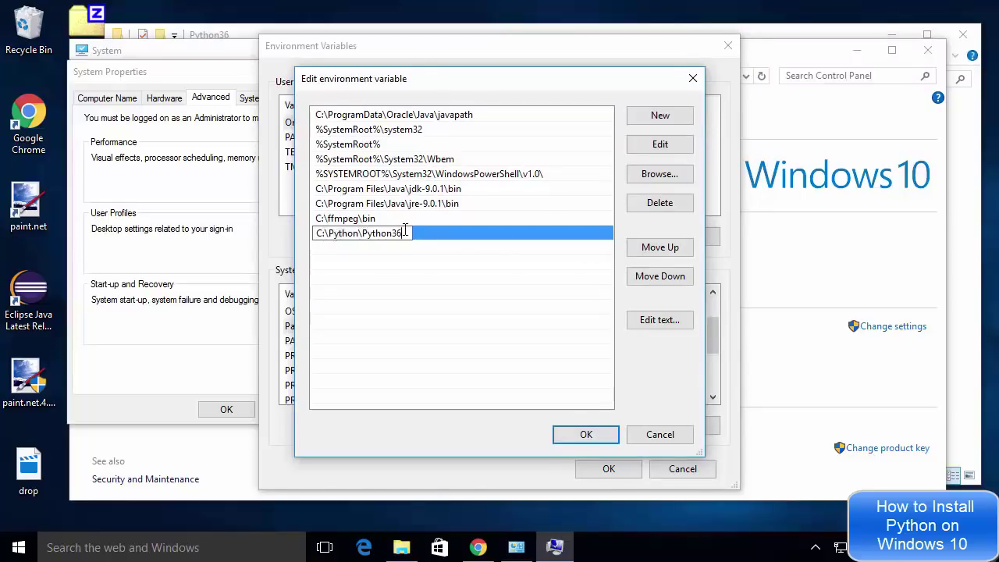
left_click(434, 276)
Step: Save the Path change and close the System Properties and System windows
left_click(582, 434)
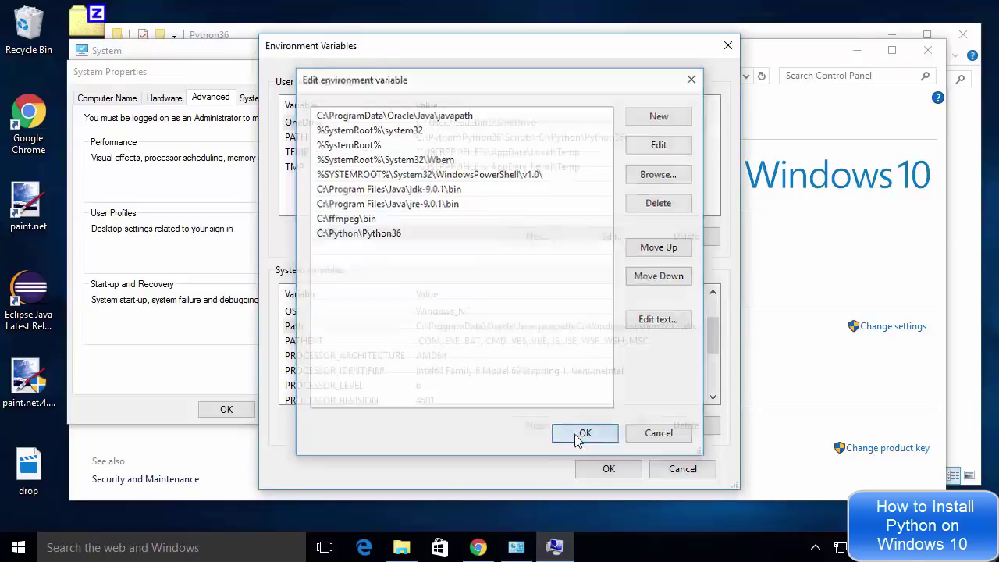
left_click(607, 468)
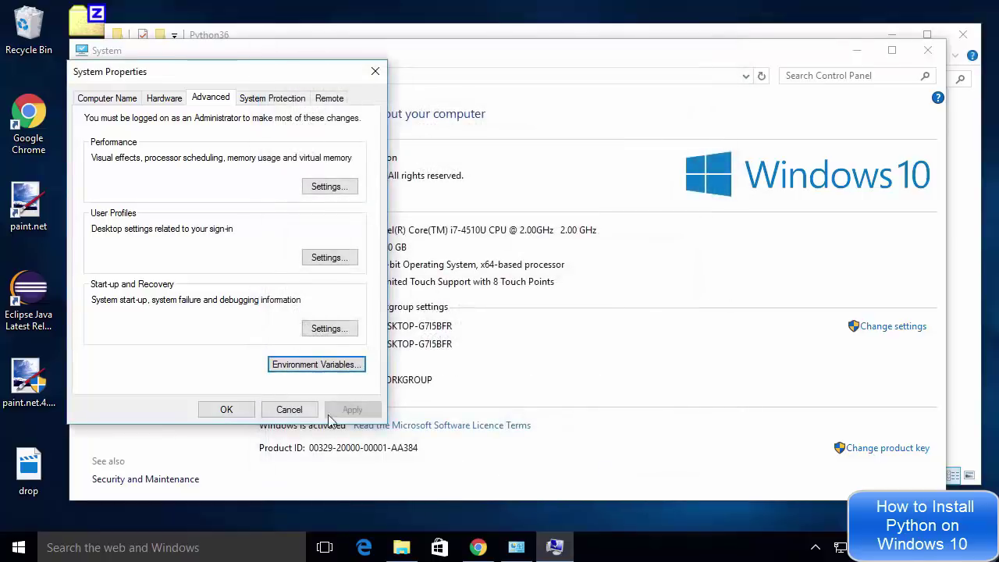
left_click(224, 410)
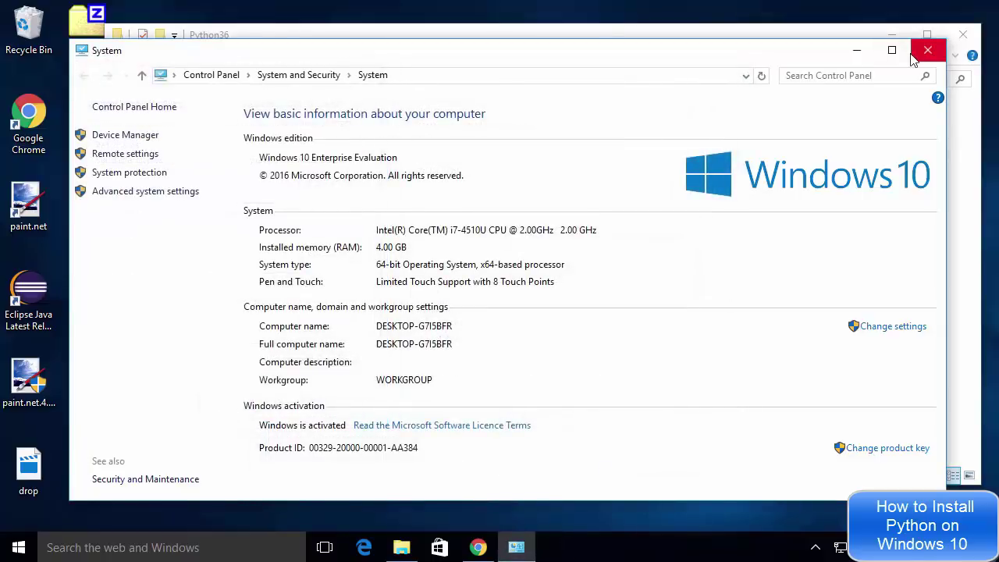
left_click(914, 53)
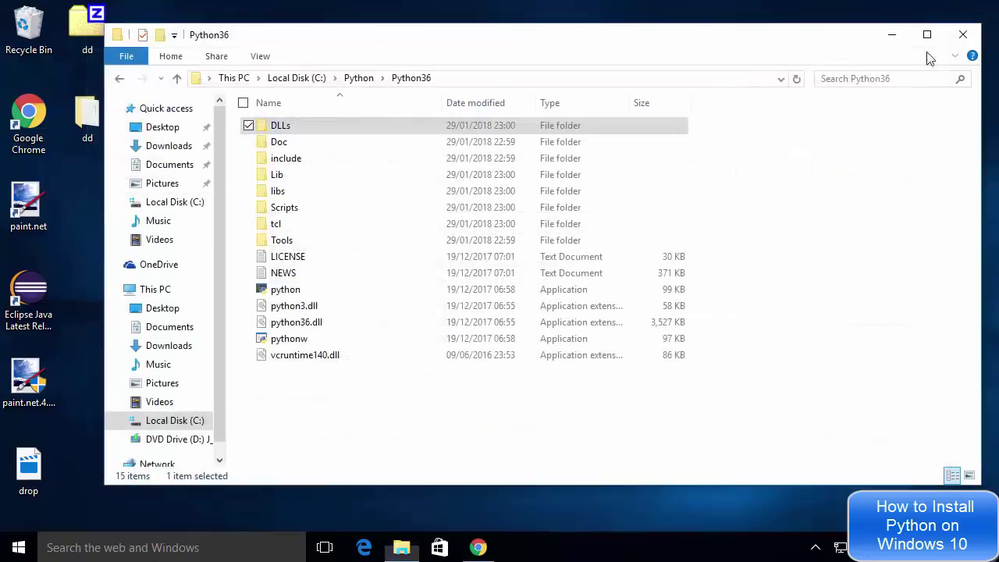
Step: Close the Python36 Explorer window and open a new Command Prompt
left_click(964, 37)
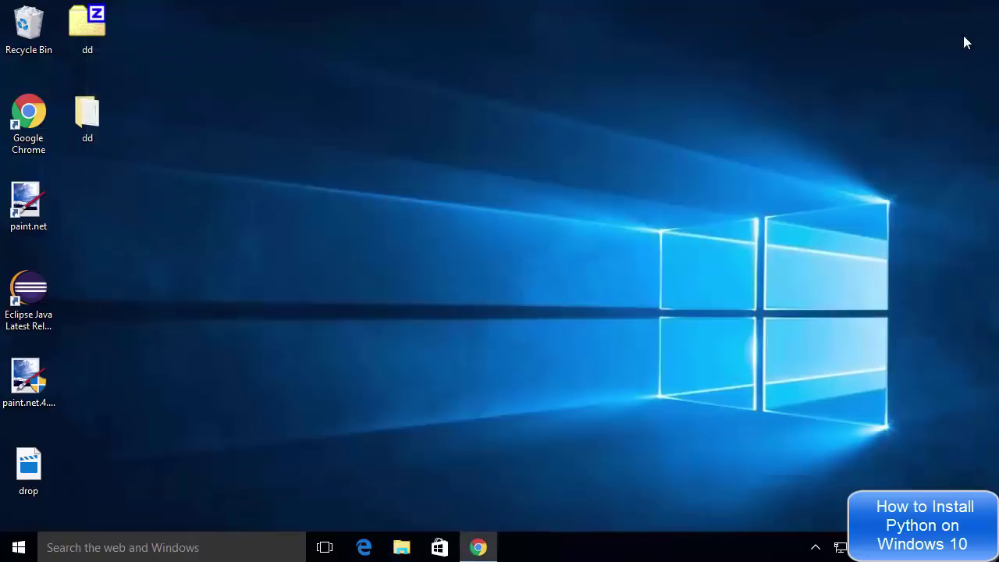
right_click(18, 552)
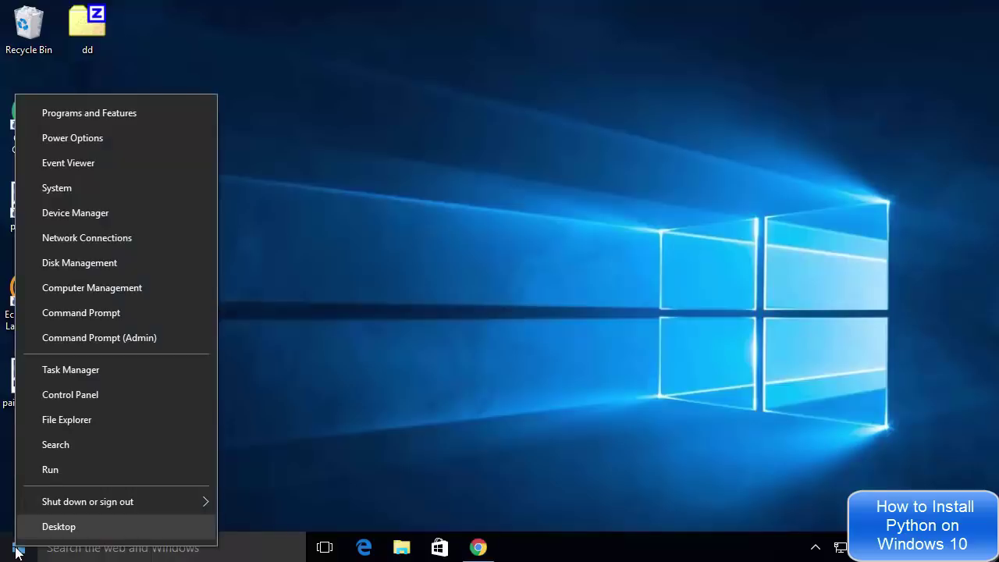
left_click(93, 319)
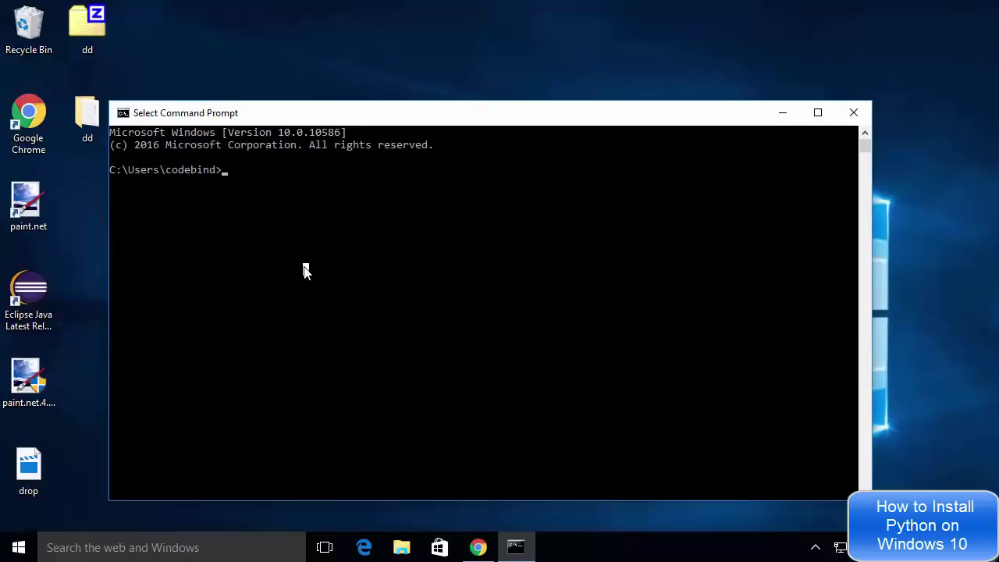
Step: Run python to start Python 3.6.4 and highlight its version number in the banner
type("python")
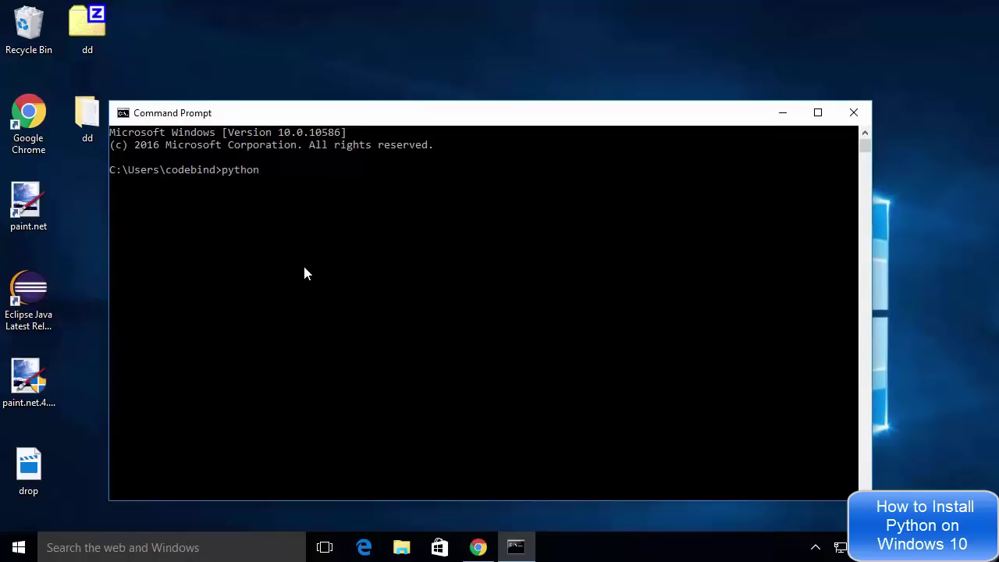
key("Return")
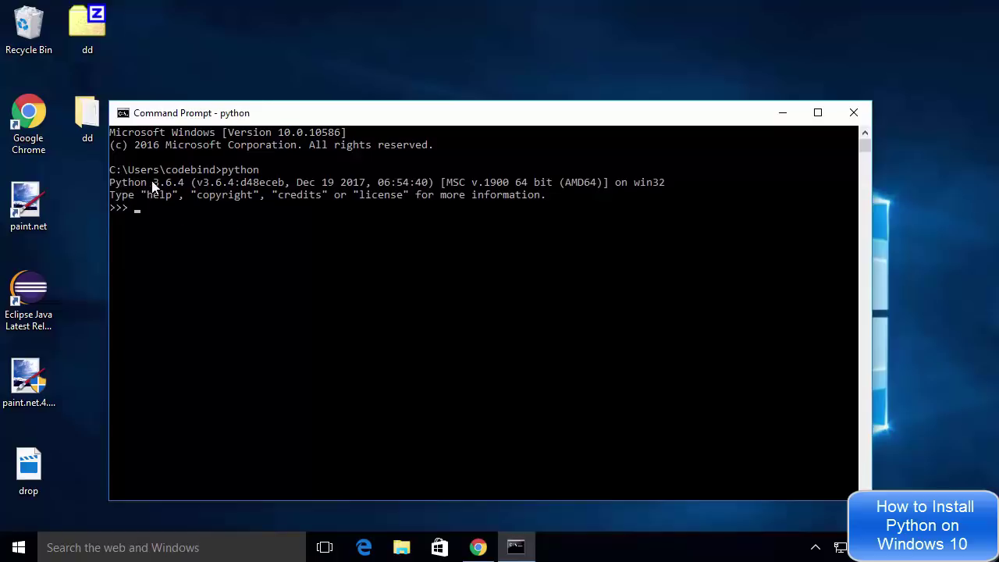
left_click_drag(156, 182, 184, 181)
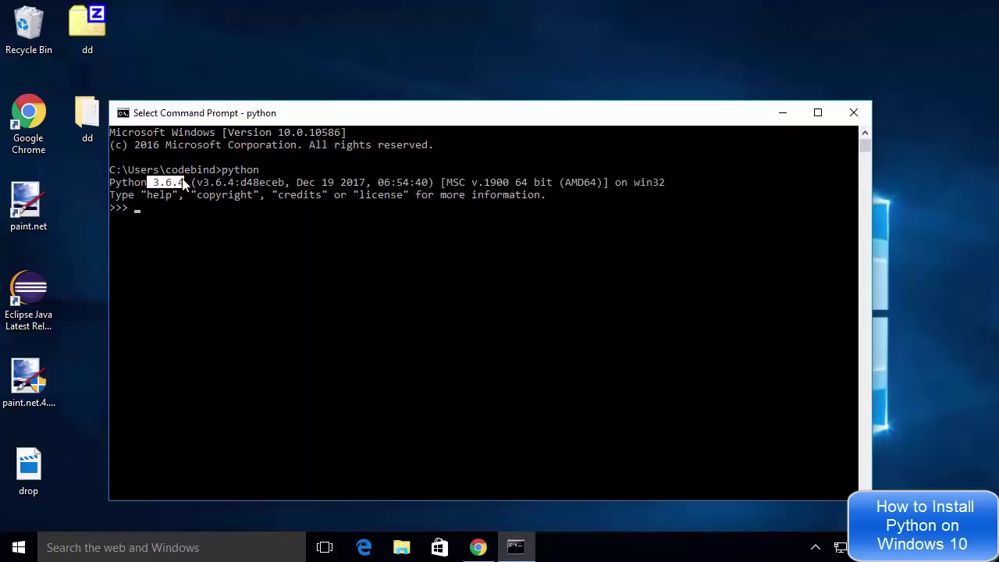
left_click(131, 207)
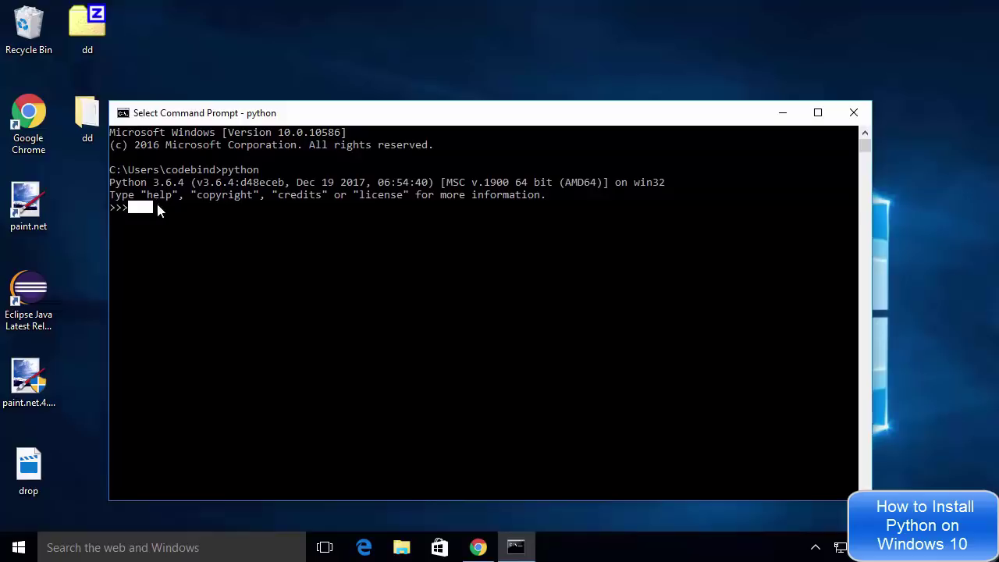